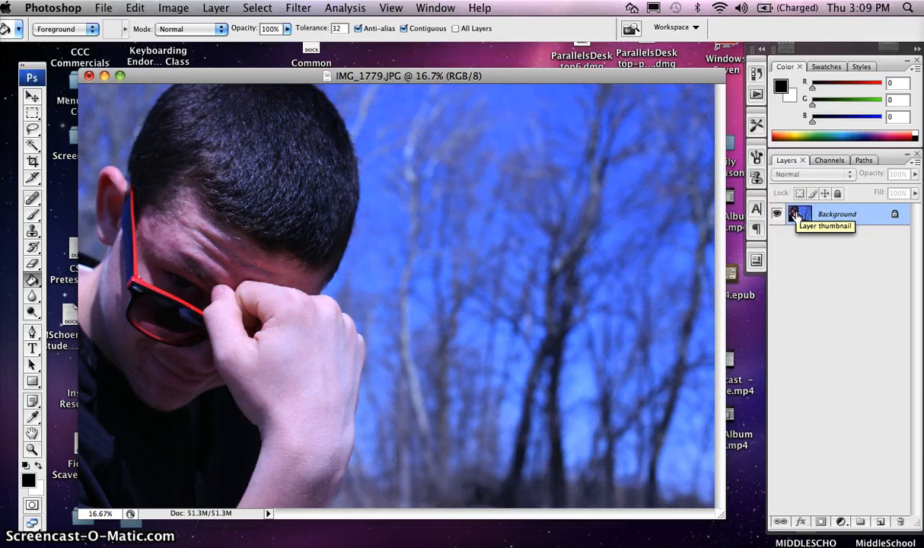
Step: Duplicate the Background layer twice, hide the original, and select Background copy 2
{"action": "left_click_drag", "start_coordinate": [796, 217], "coordinate": [881, 521]}
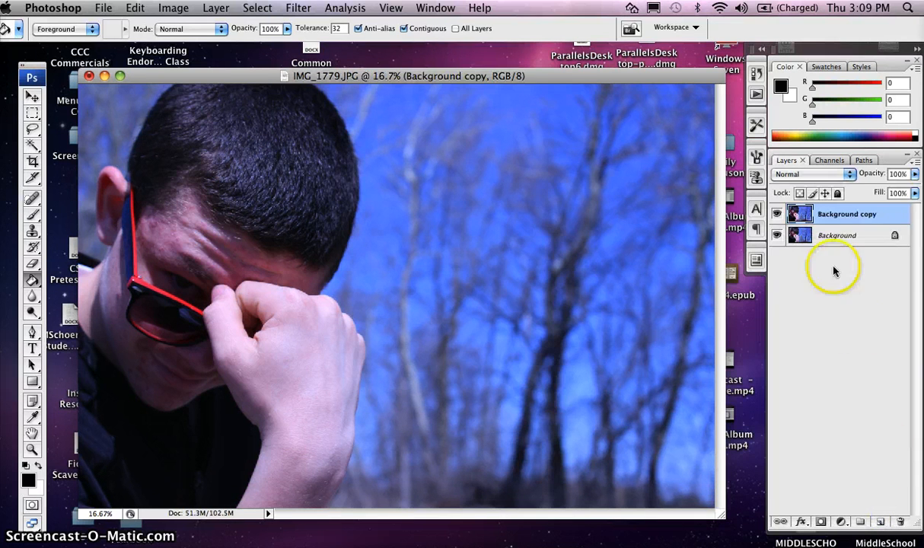
{"action": "left_click_drag", "start_coordinate": [804, 215], "coordinate": [881, 521]}
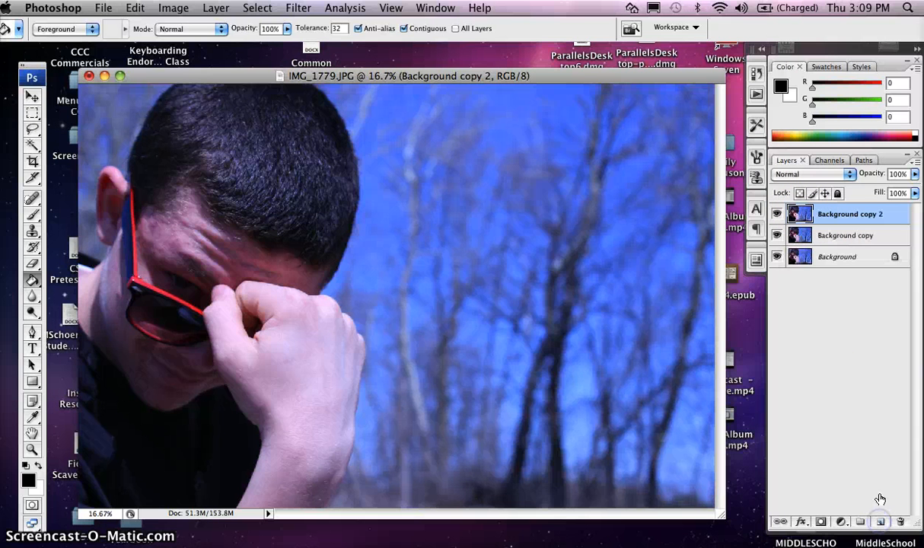
{"action": "left_click", "coordinate": [777, 257]}
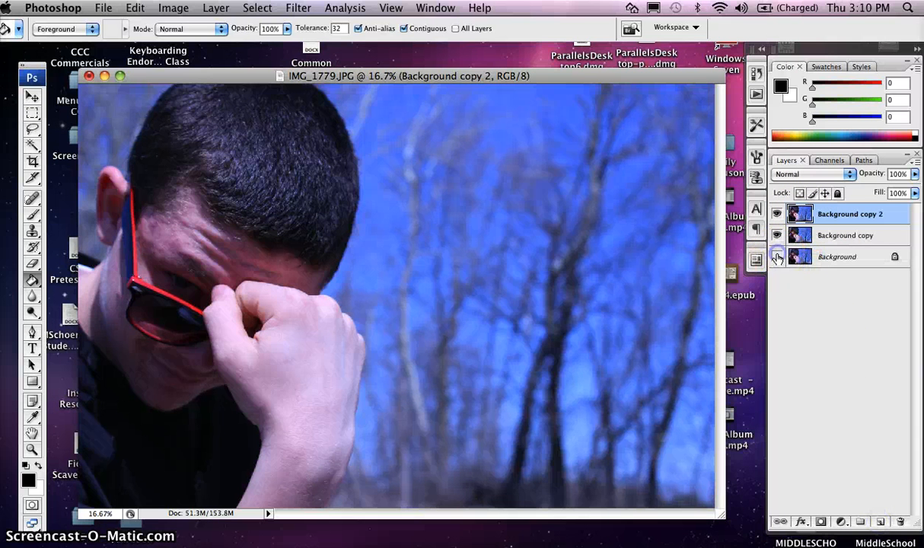
{"action": "left_click", "coordinate": [844, 222]}
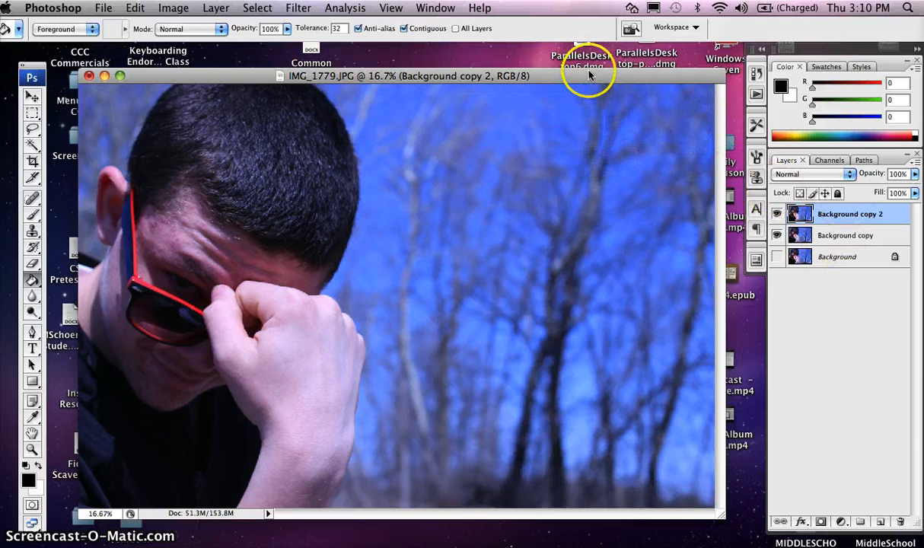
{"action": "left_click", "coordinate": [433, 10]}
{"action": "mouse_move", "coordinate": [449, 40]}
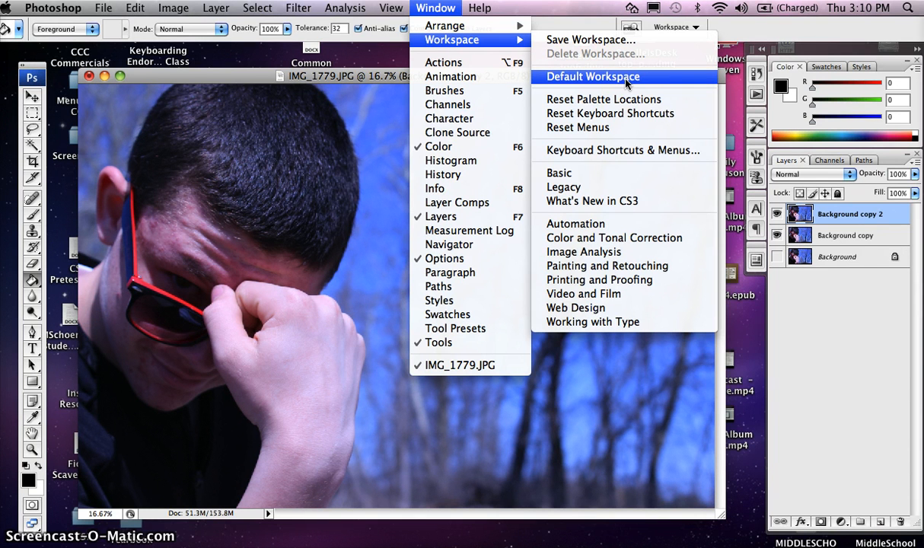
{"action": "left_click", "coordinate": [794, 305]}
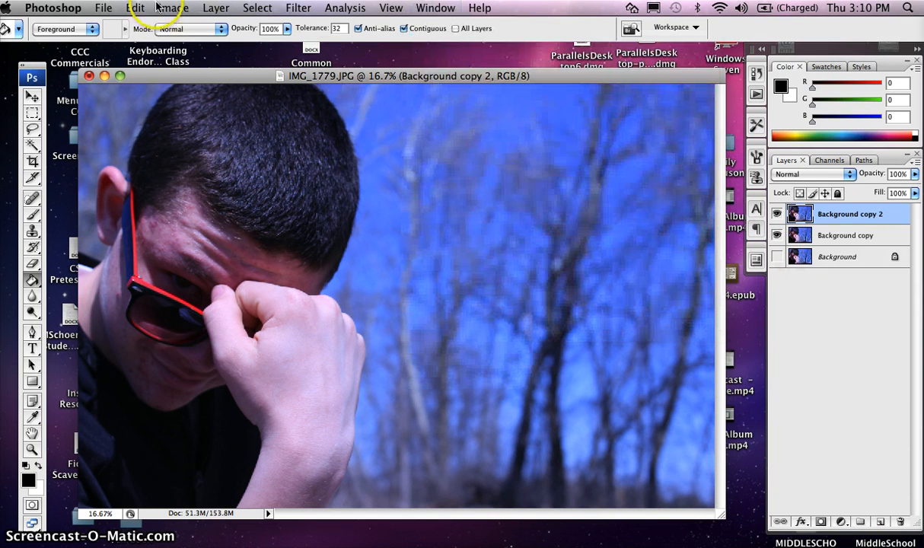
{"action": "left_click", "coordinate": [104, 8]}
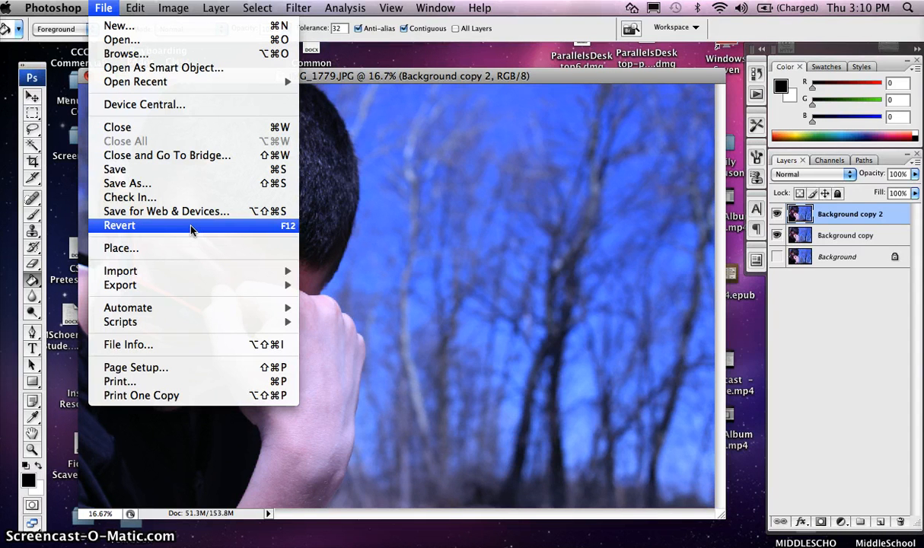
{"action": "left_click", "coordinate": [796, 358]}
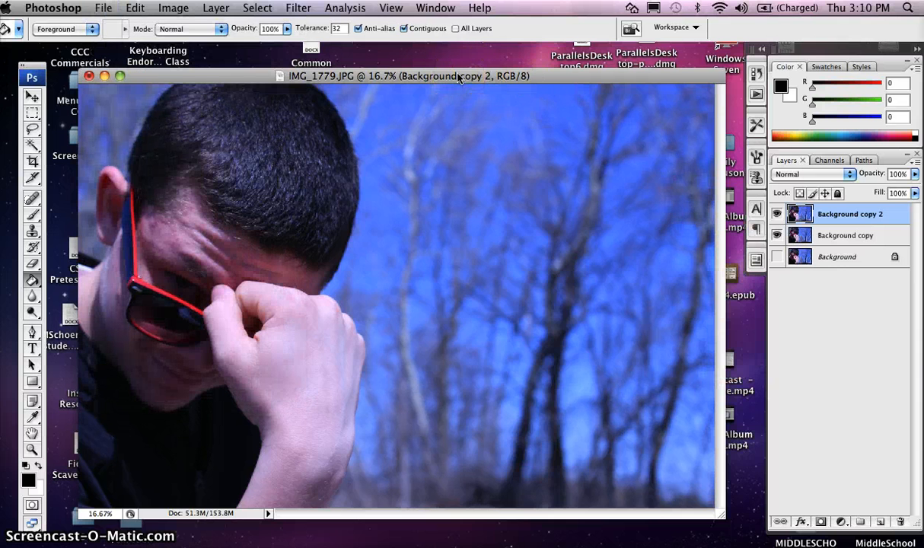
Step: Nudge the IMG_1779 document window slightly up and to the left
{"action": "left_click_drag", "start_coordinate": [459, 76], "coordinate": [451, 63]}
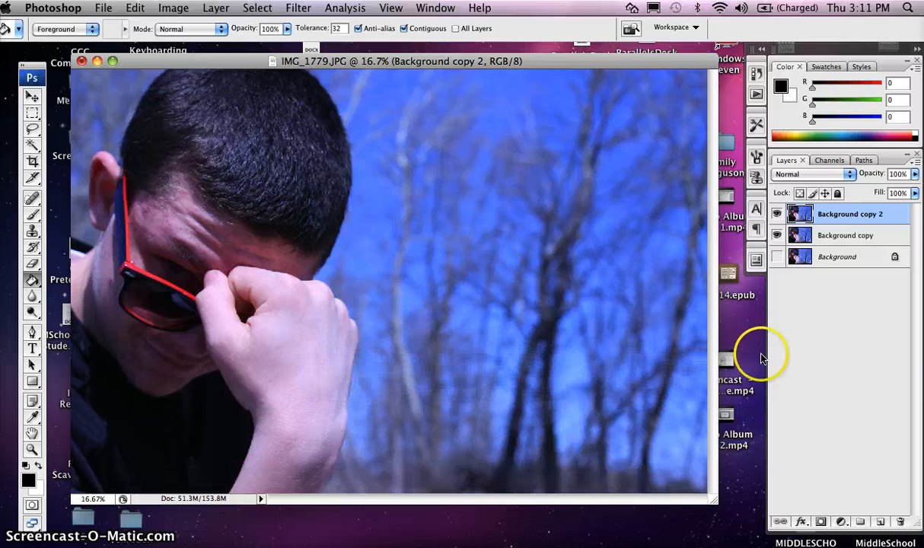
Step: Set Background copy 2 to Multiply blending and lower its opacity to 33%
{"action": "left_click", "coordinate": [849, 175]}
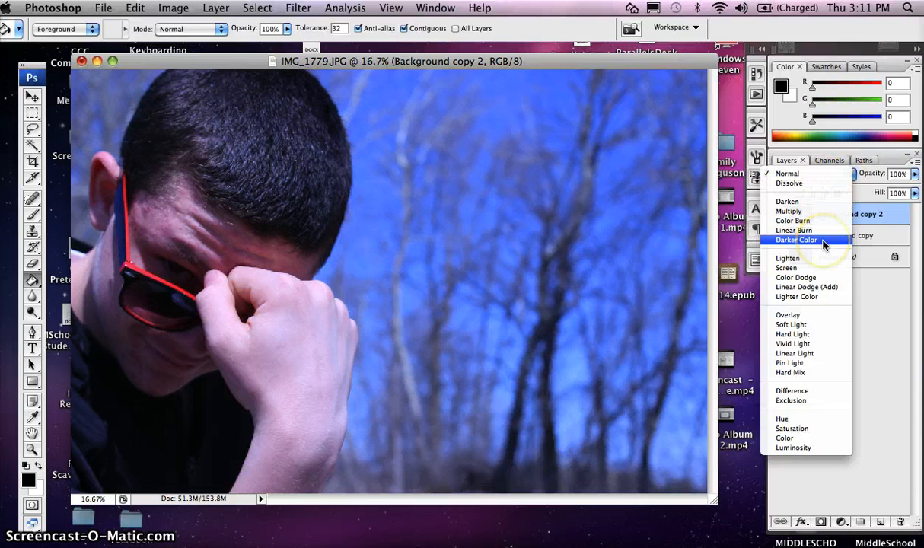
{"action": "left_click", "coordinate": [812, 211]}
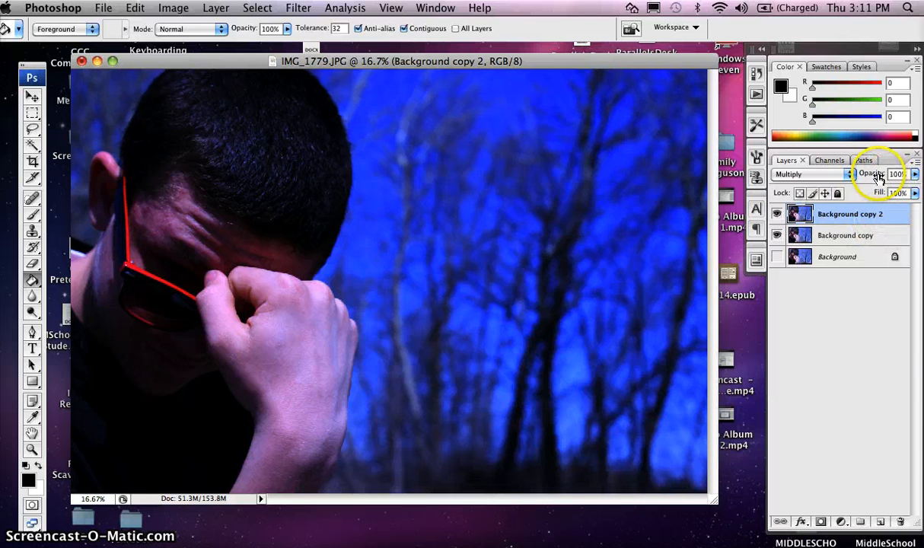
{"action": "left_click_drag", "start_coordinate": [879, 178], "coordinate": [861, 177]}
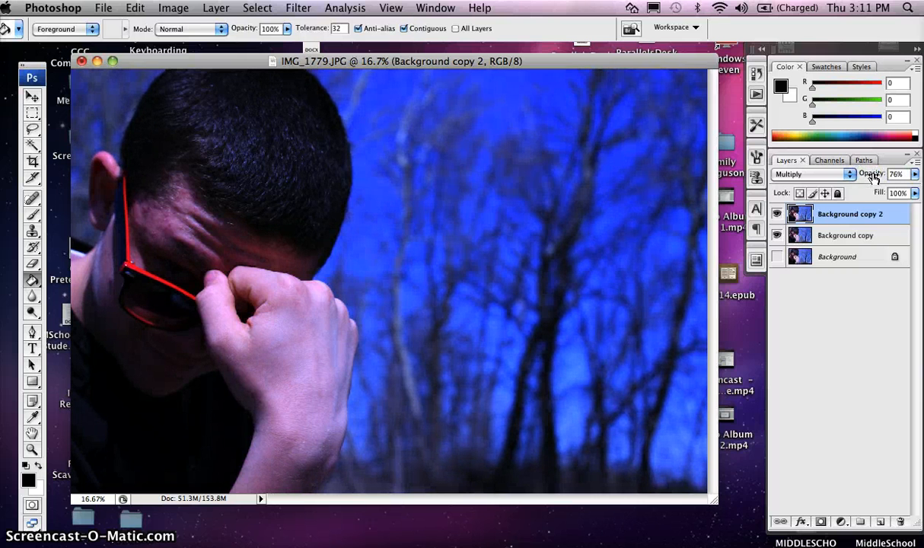
{"action": "mouse_move", "coordinate": [869, 175]}
{"action": "left_mouse_down"}
{"action": "mouse_move", "coordinate": [851, 174]}
{"action": "mouse_move", "coordinate": [863, 173]}
{"action": "left_mouse_up"}
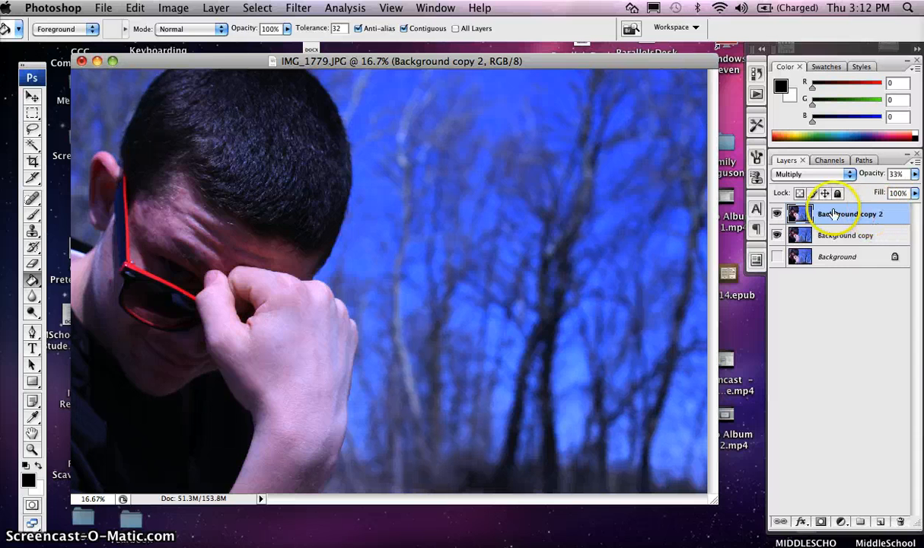
Step: Toggle Background copy 2's visibility repeatedly to compare the Multiply effect
{"action": "left_click", "coordinate": [777, 217]}
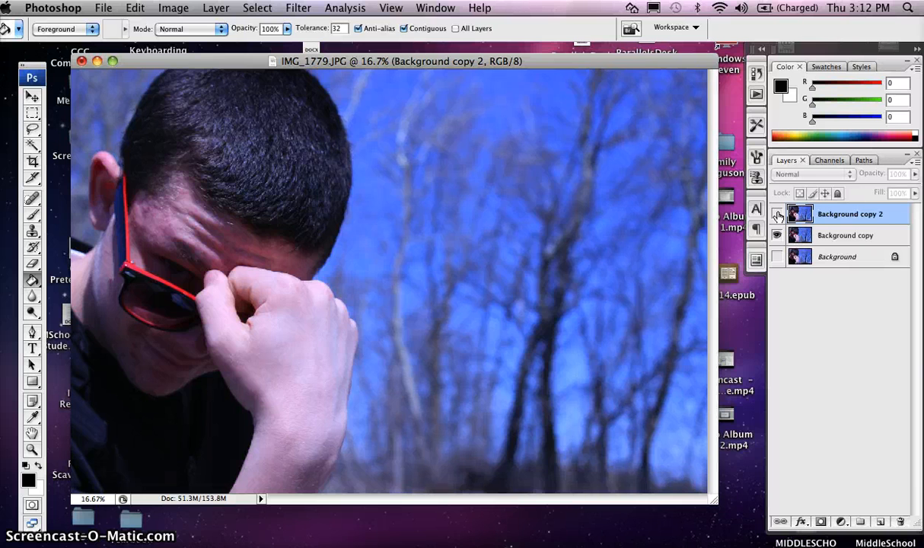
{"action": "left_click", "coordinate": [778, 217]}
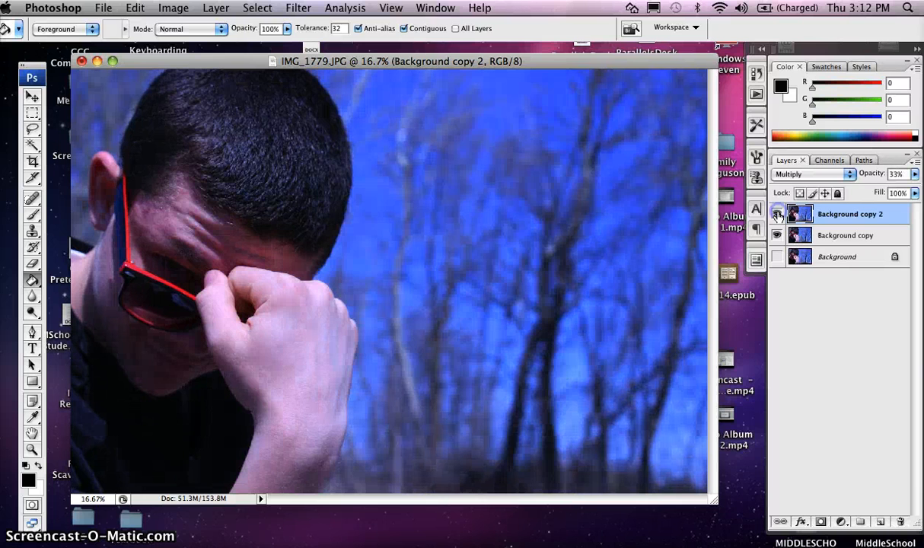
{"action": "left_click", "coordinate": [777, 216]}
{"action": "left_click", "coordinate": [777, 216]}
{"action": "left_click", "coordinate": [778, 216]}
{"action": "left_click", "coordinate": [777, 216]}
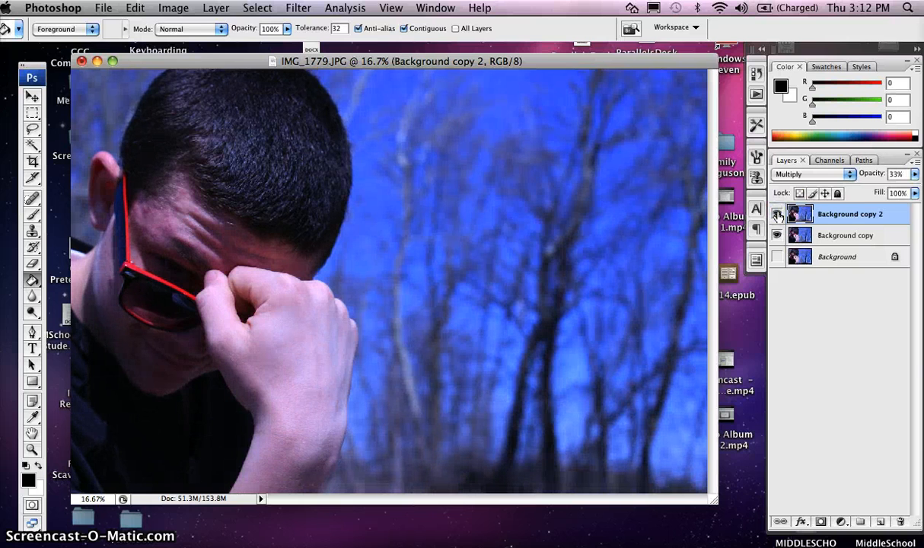
Step: Switch Background copy 2 to Screen blending at 39% opacity
{"action": "left_click", "coordinate": [851, 175]}
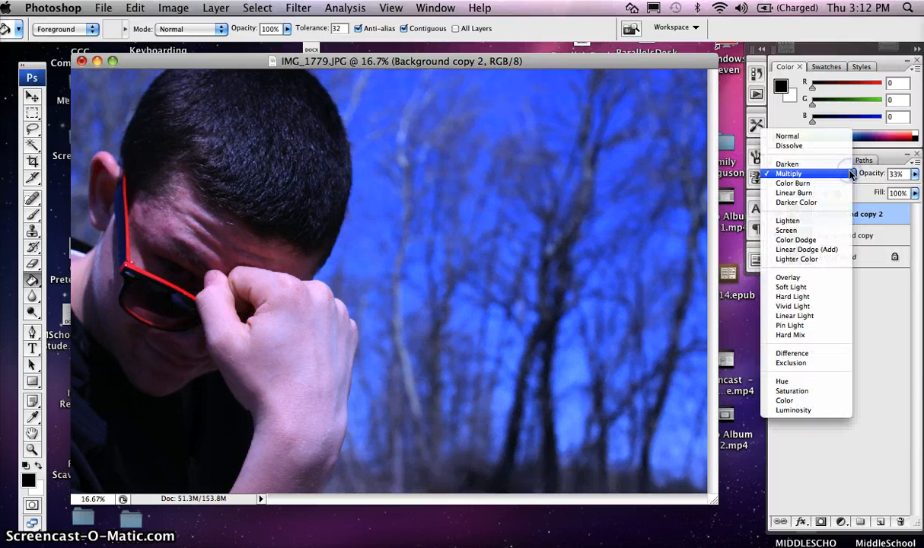
{"action": "left_click", "coordinate": [822, 231]}
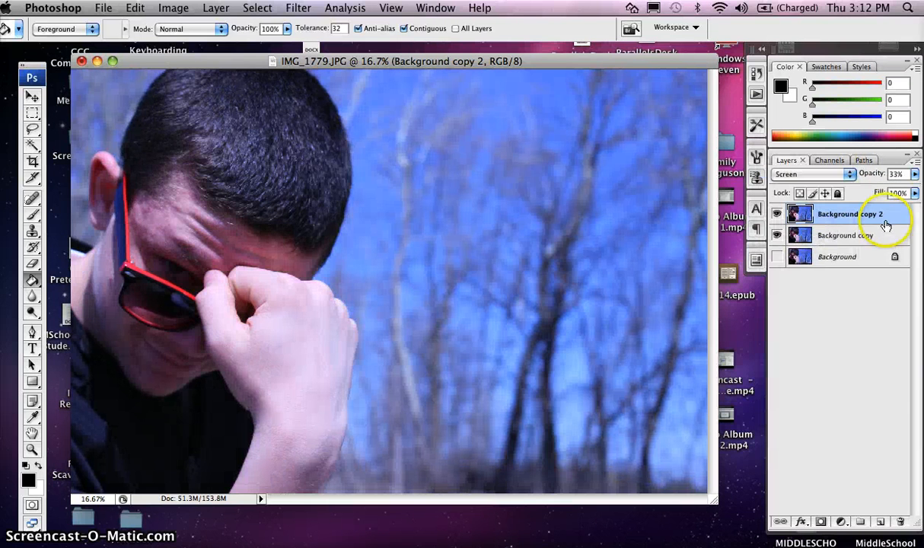
{"action": "left_click", "coordinate": [876, 174]}
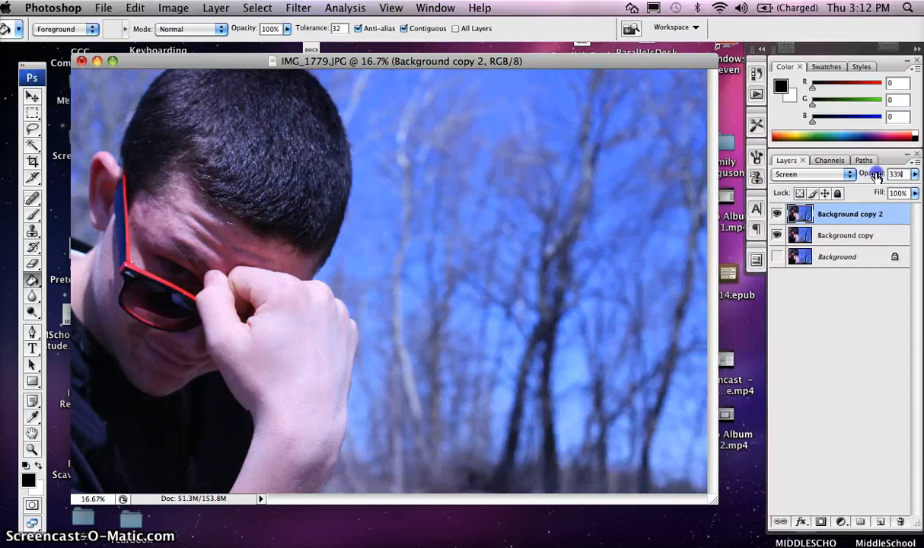
{"action": "mouse_move", "coordinate": [877, 174]}
{"action": "left_mouse_down"}
{"action": "mouse_move", "coordinate": [908, 174]}
{"action": "mouse_move", "coordinate": [876, 176]}
{"action": "left_mouse_up"}
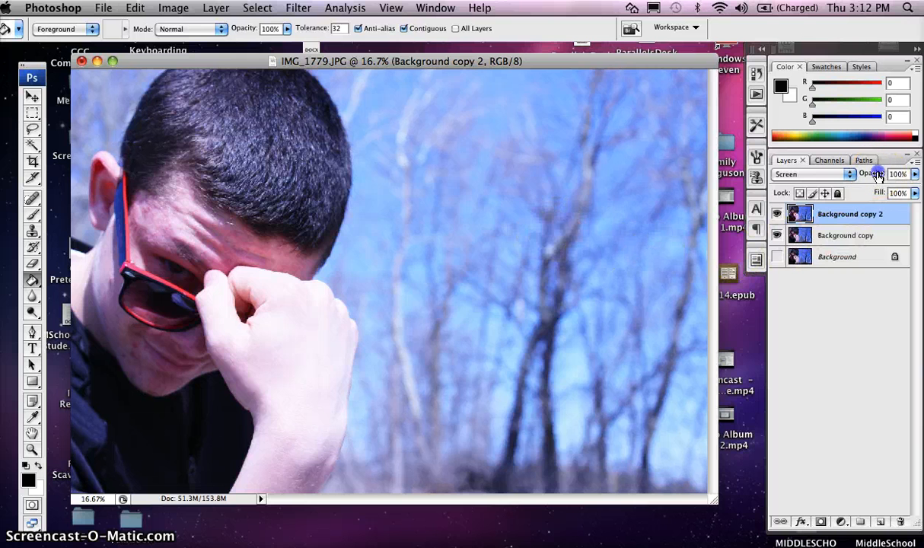
{"action": "left_click_drag", "start_coordinate": [878, 175], "coordinate": [833, 174]}
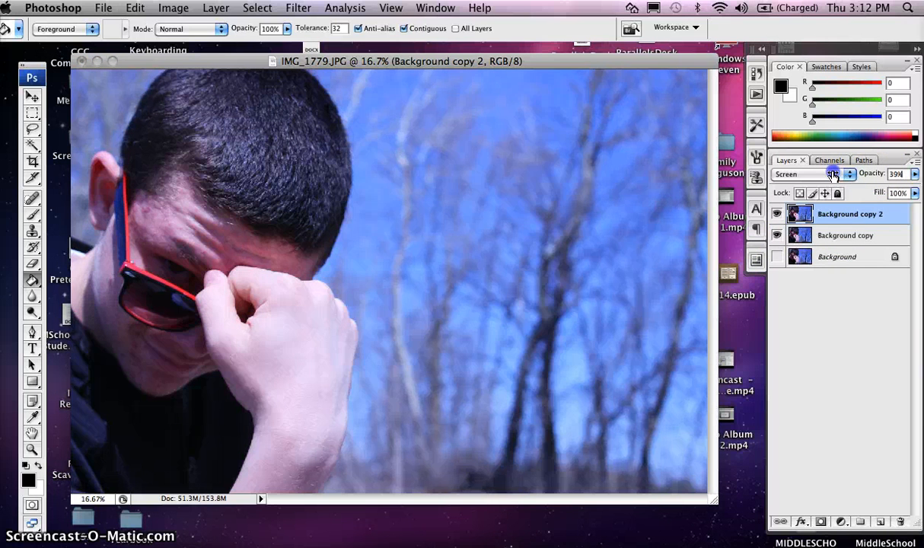
Step: Toggle Background copy 2 off and on to compare the Screen brightening
{"action": "left_click", "coordinate": [777, 216]}
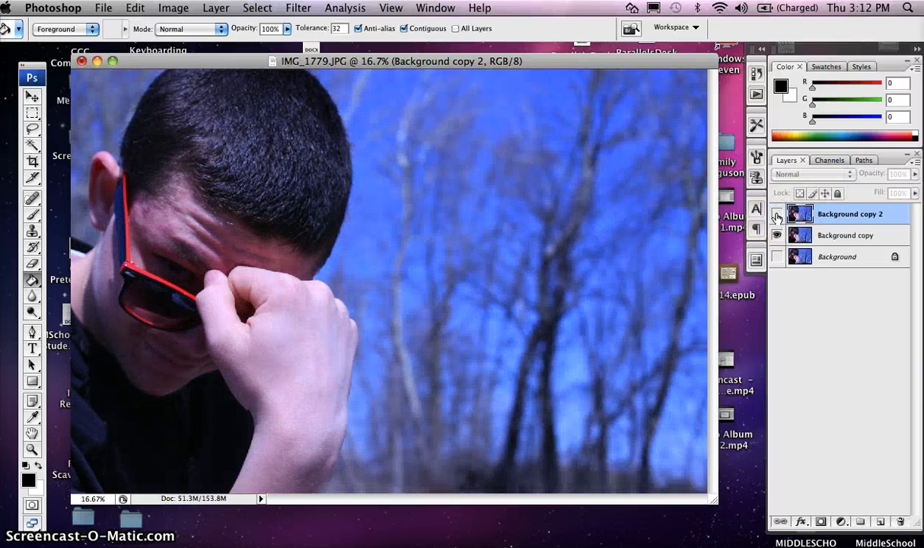
{"action": "left_click", "coordinate": [777, 216]}
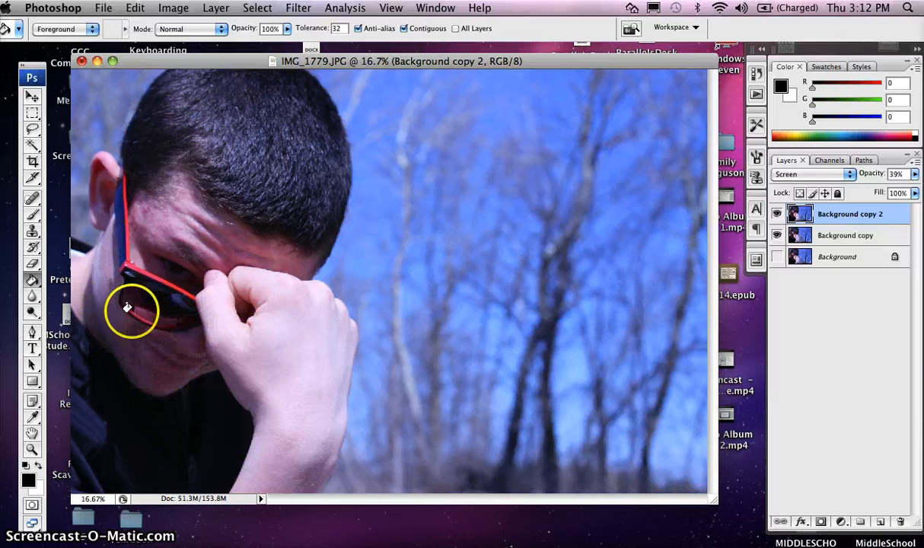
{"action": "left_click", "coordinate": [777, 214]}
{"action": "left_click", "coordinate": [776, 214]}
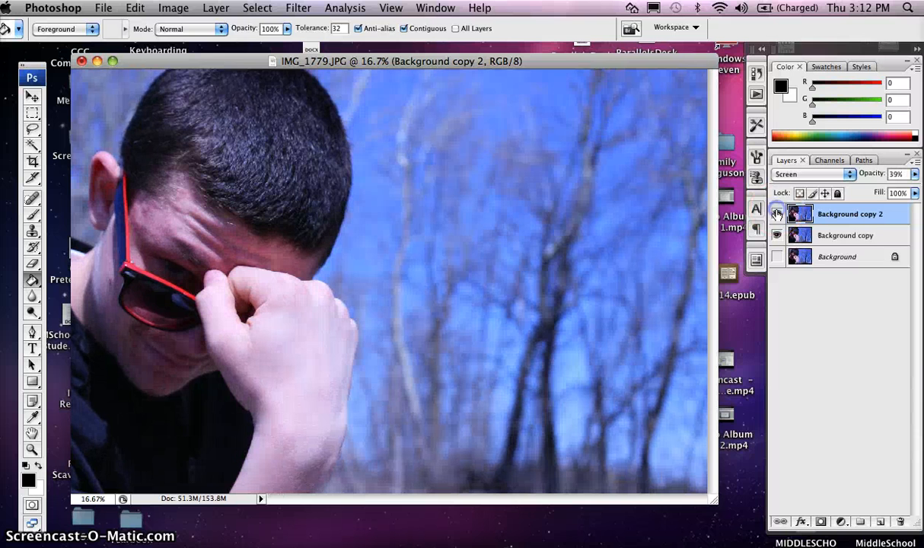
{"action": "left_click", "coordinate": [850, 235]}
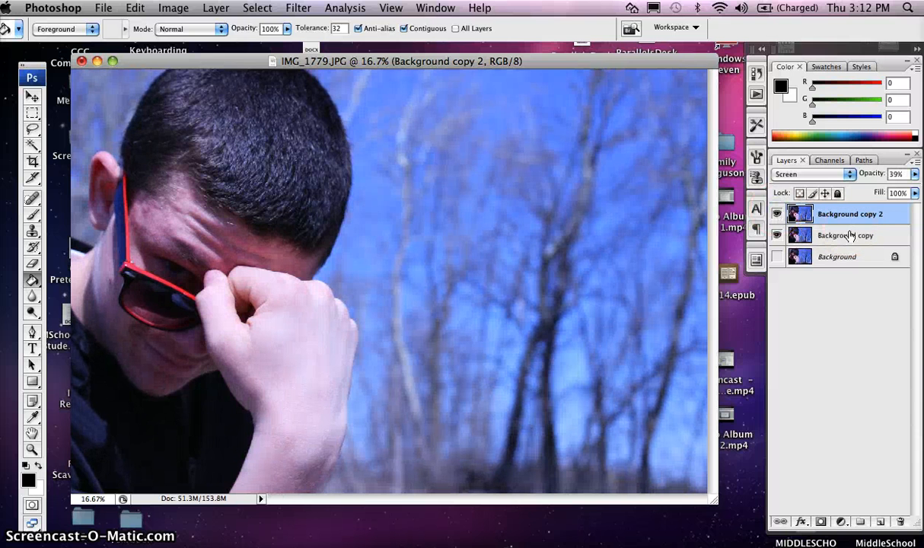
Step: Try Pin Light, Difference and Luminosity blend modes on Background copy 2
{"action": "left_click", "coordinate": [851, 174]}
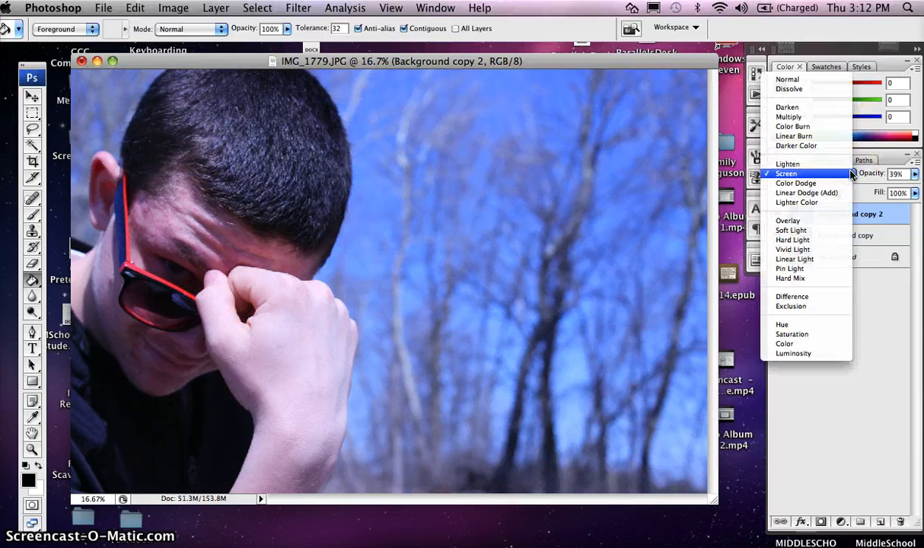
{"action": "left_click", "coordinate": [807, 268]}
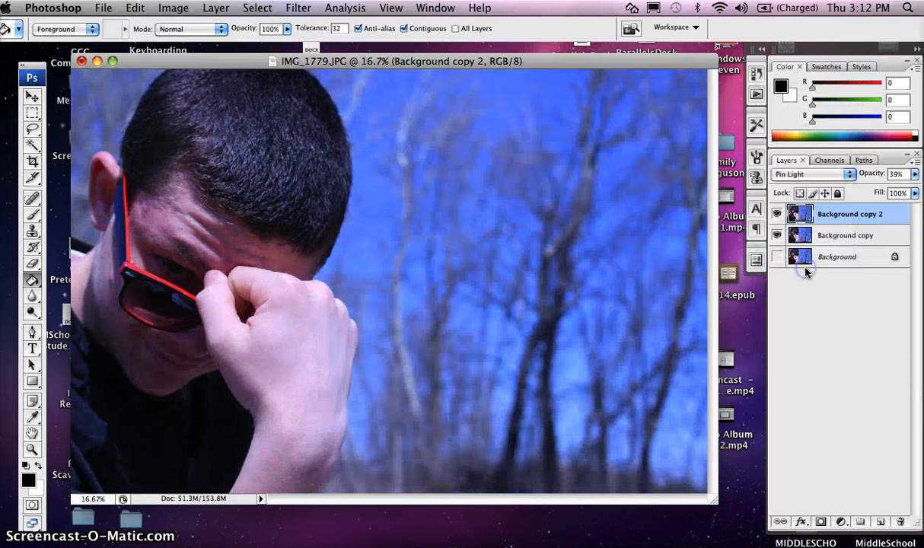
{"action": "left_click", "coordinate": [848, 176]}
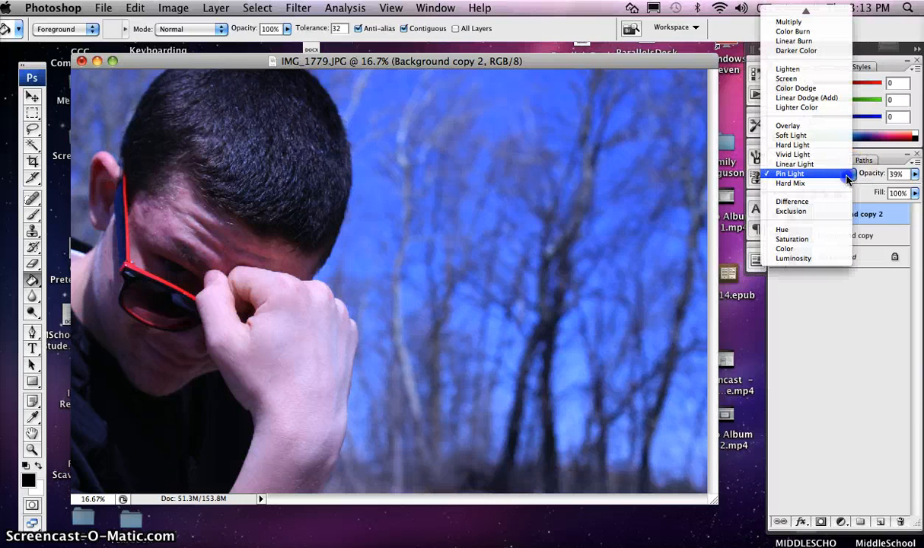
{"action": "left_click", "coordinate": [800, 202]}
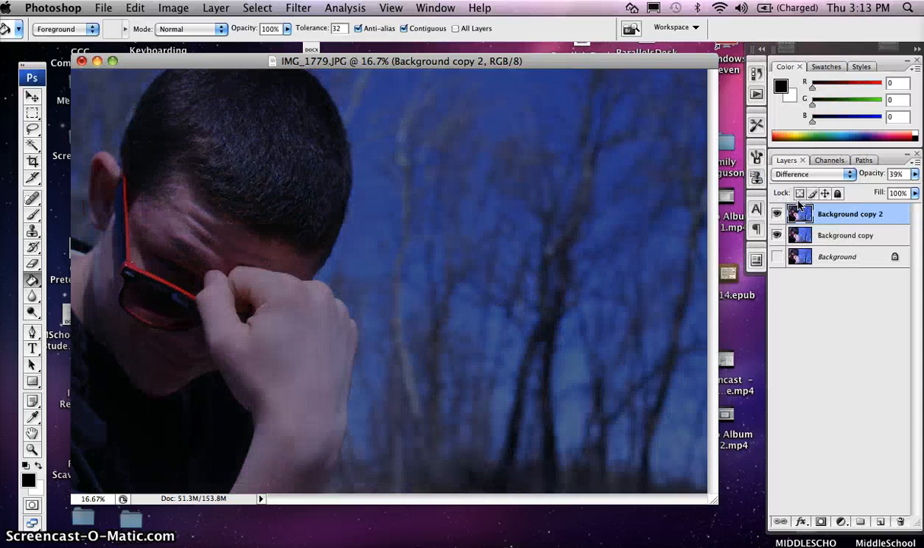
{"action": "left_click", "coordinate": [850, 176]}
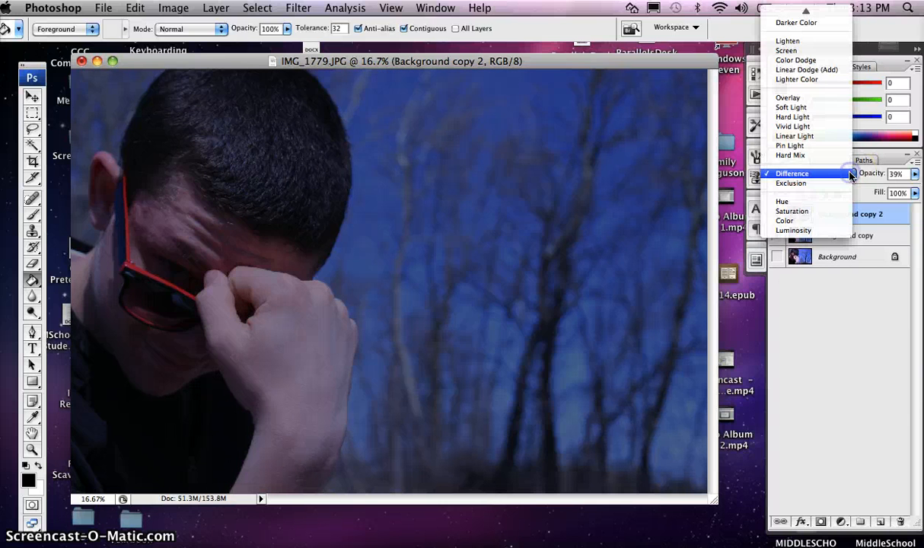
{"action": "left_click", "coordinate": [810, 230]}
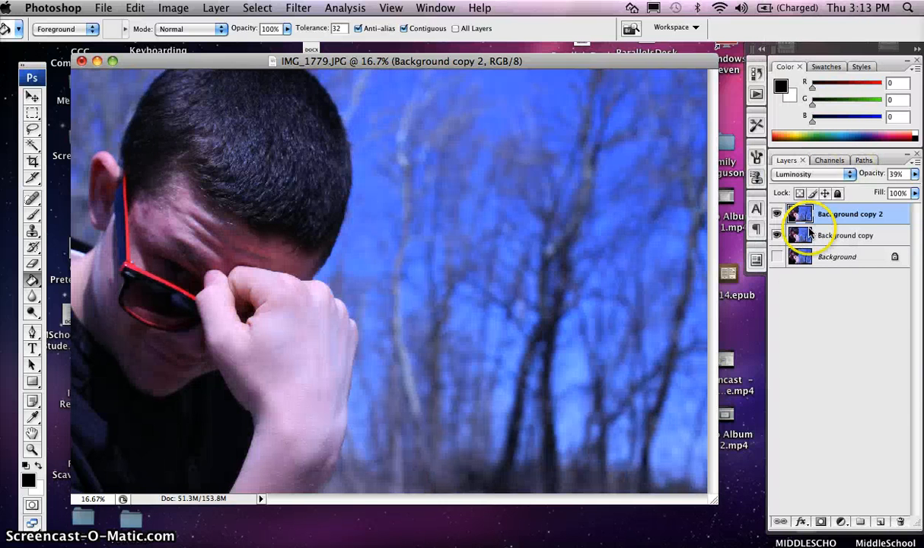
Step: Settle on Hue blending for Background copy 2, keeping 39% opacity
{"action": "left_click", "coordinate": [849, 178]}
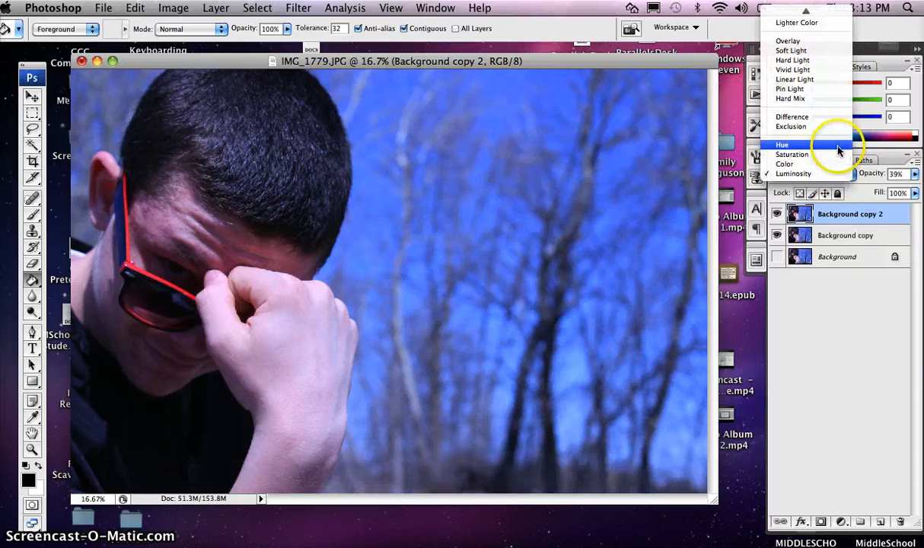
{"action": "left_click", "coordinate": [839, 150]}
{"action": "left_click", "coordinate": [848, 175]}
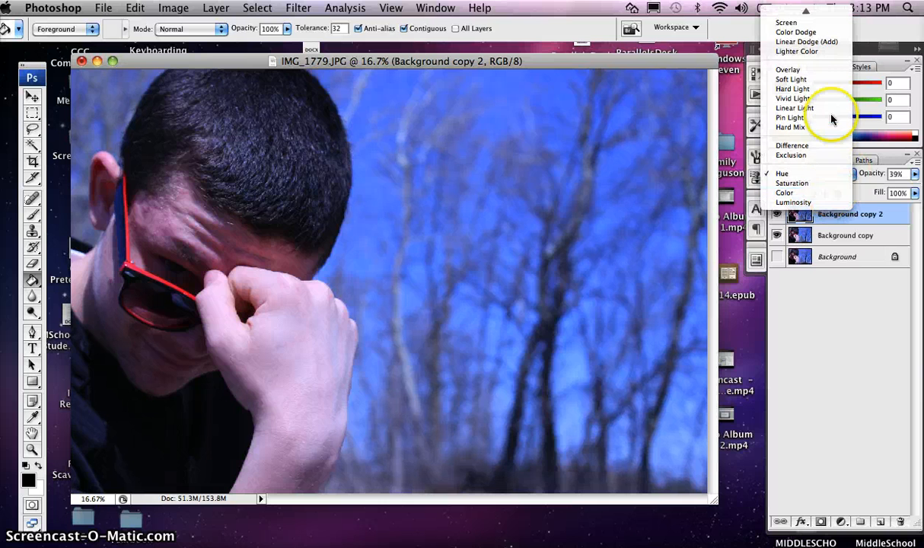
{"action": "mouse_move", "coordinate": [804, 9]}
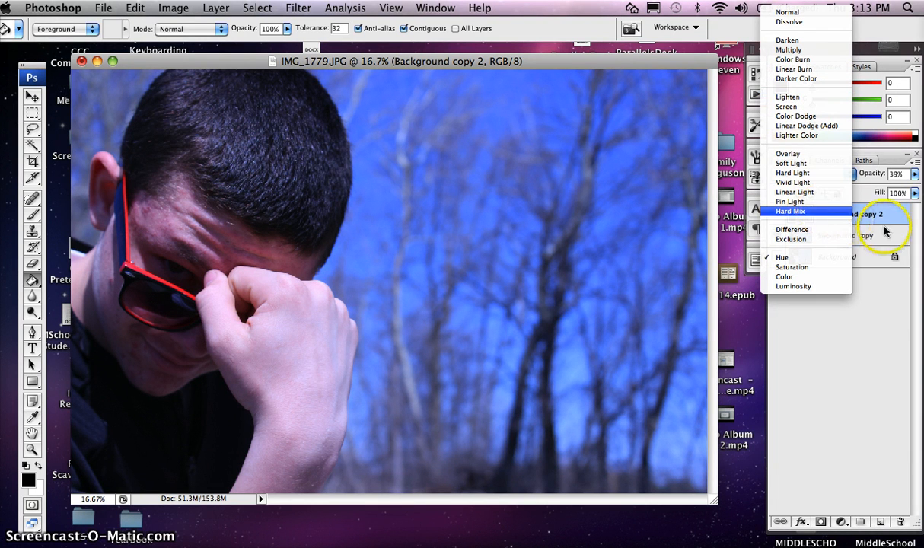
{"action": "left_click", "coordinate": [876, 183]}
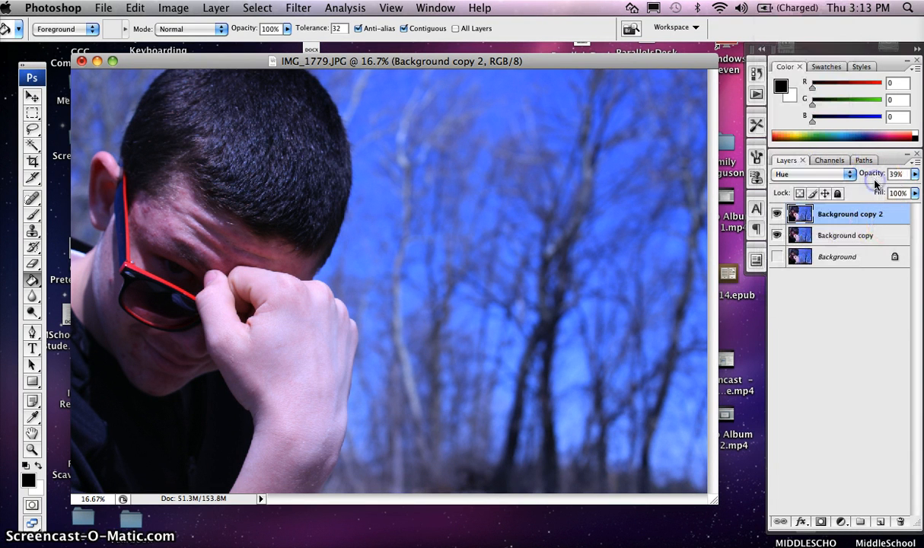